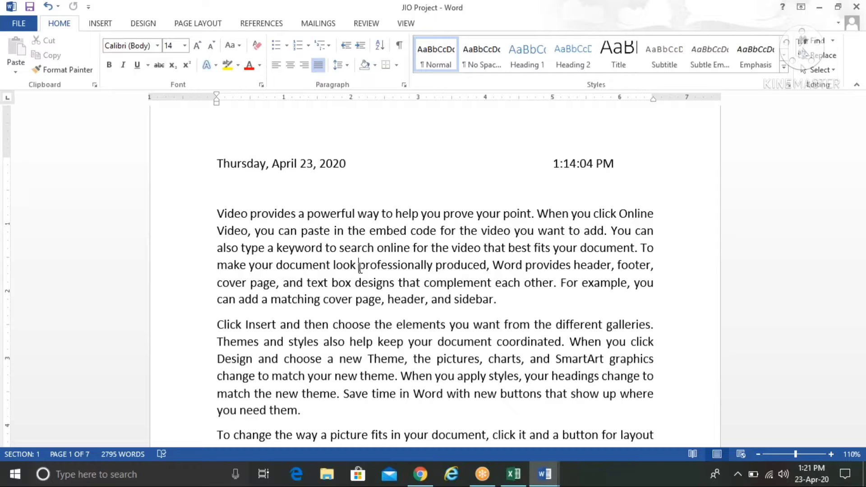
Read through the JIO Project document from the date and time line on page 1 to the start of page 3.
{"action": "key", "text": "Down"}
{"action": "key", "text": "Down"}
{"action": "key", "text": "Down"}
{"action": "key", "text": "Down"}
{"action": "key", "text": "Down"}
{"action": "key", "text": "Down"}
{"action": "key", "text": "Down"}
{"action": "key", "text": "Down"}
{"action": "key", "text": "Down"}
{"action": "key", "text": "Down"}
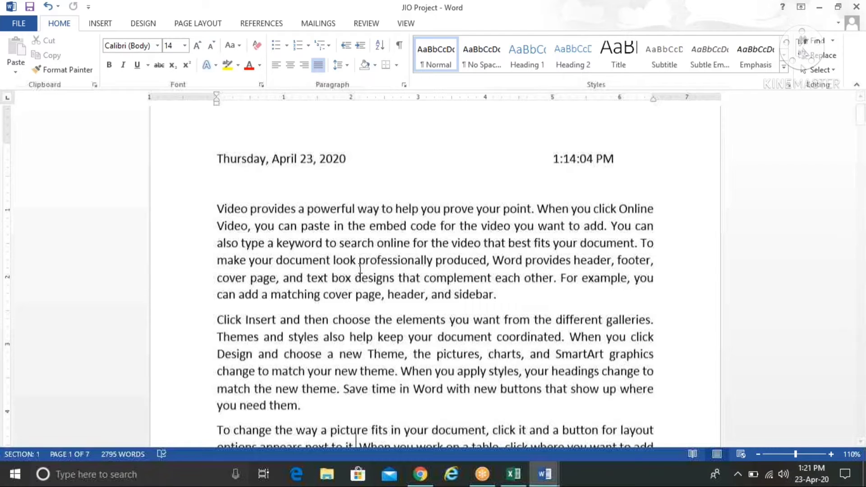
{"action": "key", "text": "Down"}
{"action": "key", "text": "Down"}
{"action": "key", "text": "Down"}
{"action": "key", "text": "Down"}
{"action": "key", "text": "Down"}
{"action": "key", "text": "Down"}
{"action": "key", "text": "Down"}
{"action": "key", "text": "Down"}
{"action": "key", "text": "Down"}
{"action": "key", "text": "Down"}
{"action": "key", "text": "Down"}
{"action": "key", "text": "Down"}
{"action": "key", "text": "Down"}
{"action": "key", "text": "Down"}
{"action": "key", "text": "Down"}
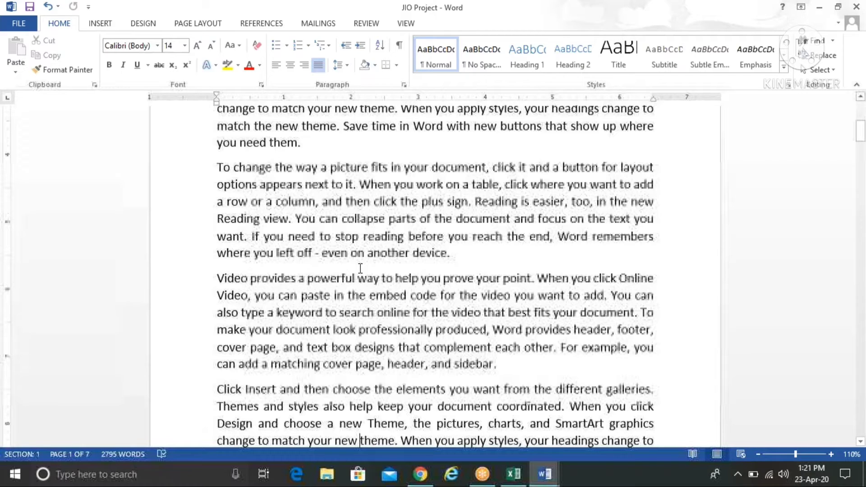
{"action": "key", "text": "Down"}
{"action": "key", "text": "Down"}
{"action": "key", "text": "Down"}
{"action": "key", "text": "Down"}
{"action": "key", "text": "Down"}
{"action": "key", "text": "Down"}
{"action": "key", "text": "Down"}
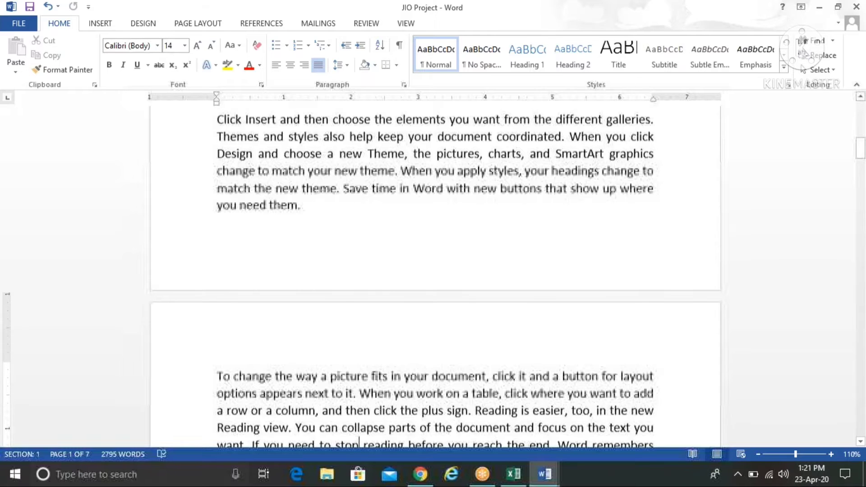
{"action": "key", "text": "Down"}
{"action": "key", "text": "Down"}
{"action": "key", "text": "Down"}
{"action": "key", "text": "Down"}
{"action": "key", "text": "Down"}
{"action": "key", "text": "Down"}
{"action": "key", "text": "Down"}
{"action": "key", "text": "Down"}
{"action": "key", "text": "Down"}
{"action": "key", "text": "Down"}
{"action": "key", "text": "Down"}
{"action": "key", "text": "Down"}
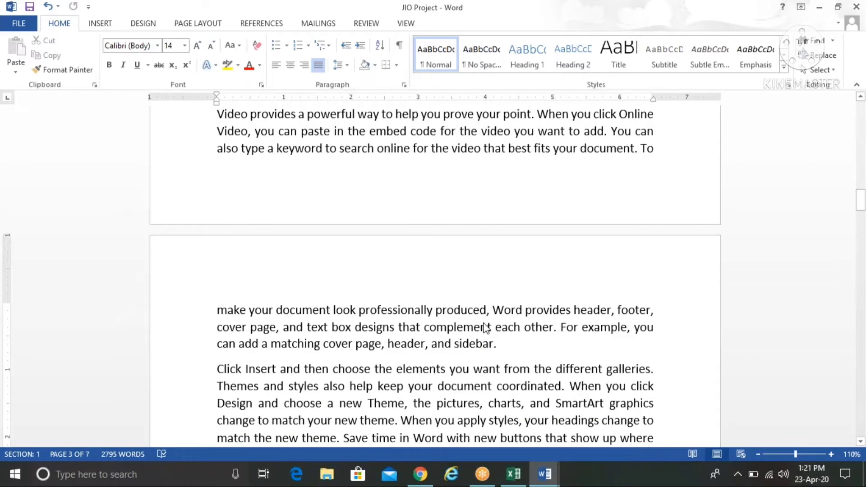
{"action": "key", "text": "Down"}
Close the JIO Project document and reopen it from its file on the desktop.
{"action": "left_click", "coordinate": [856, 9]}
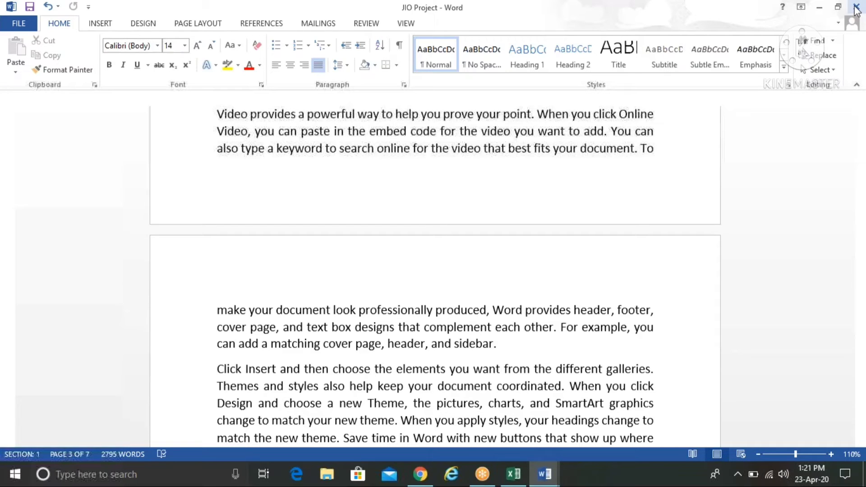
{"action": "left_click", "coordinate": [856, 9]}
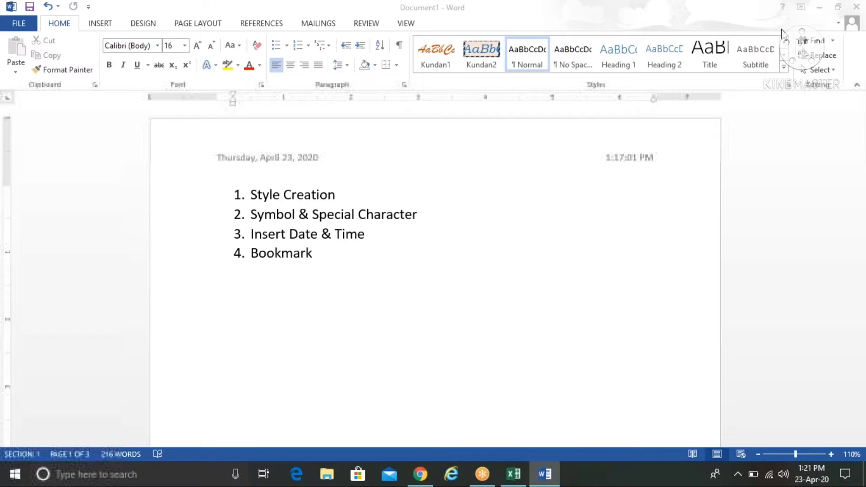
{"action": "left_click", "coordinate": [824, 10]}
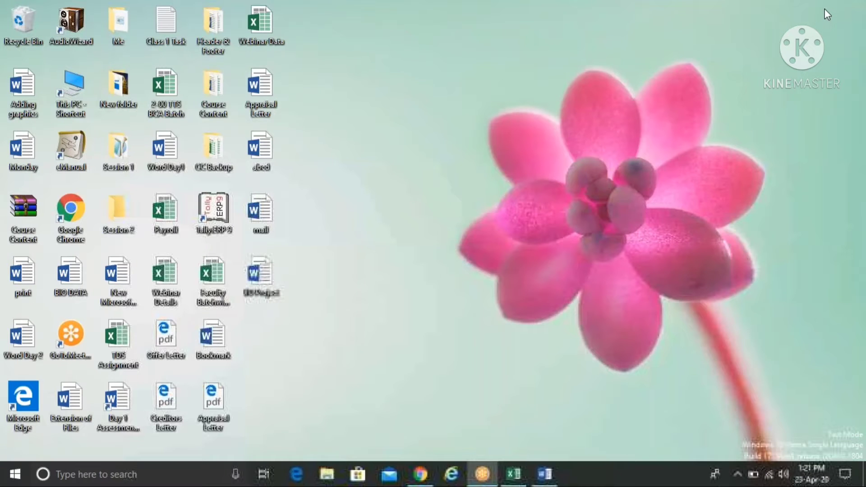
{"action": "double_click", "coordinate": [259, 273]}
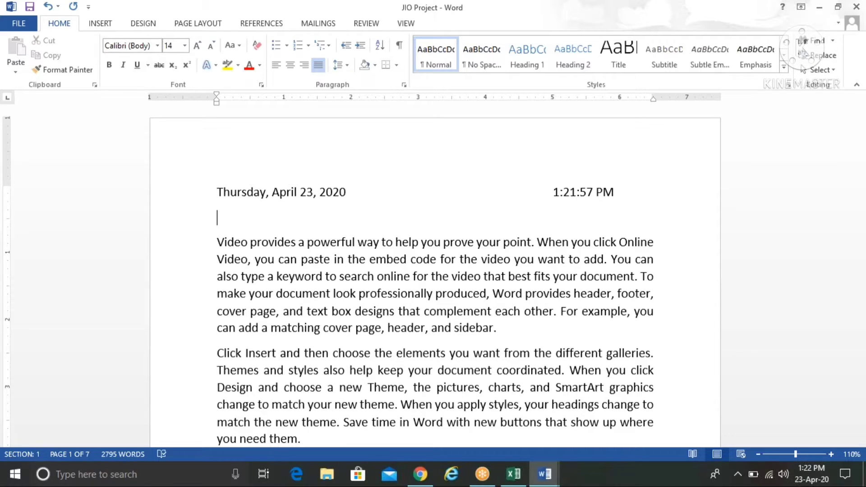
Look through the reopened document from page 1 to find the earlier reading position on page 3.
{"action": "key", "text": "Down"}
{"action": "key", "text": "Down"}
{"action": "key", "text": "Down"}
{"action": "key", "text": "Down"}
{"action": "key", "text": "Down"}
{"action": "key", "text": "Down"}
{"action": "key", "text": "Down"}
{"action": "key", "text": "Down"}
{"action": "key", "text": "Down"}
{"action": "key", "text": "Down"}
{"action": "key", "text": "Down"}
{"action": "key", "text": "Down"}
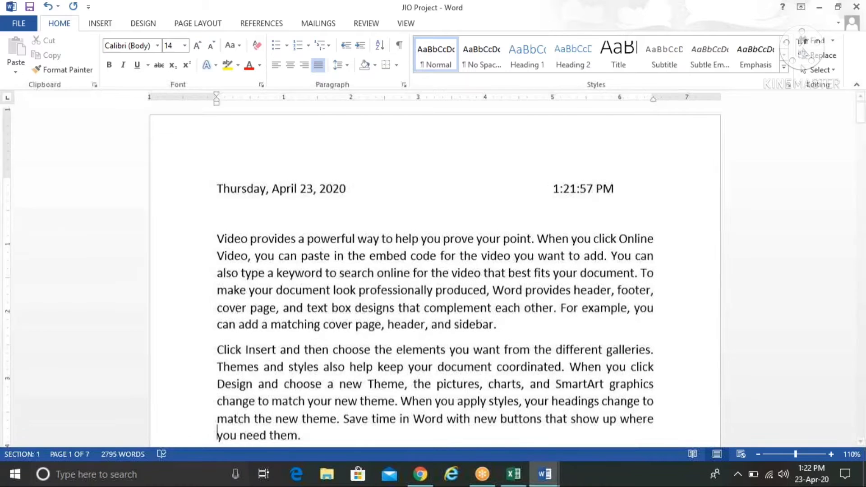
{"action": "key", "text": "Down"}
{"action": "key", "text": "Down"}
{"action": "key", "text": "Down"}
{"action": "key", "text": "Down"}
{"action": "key", "text": "Down"}
{"action": "key", "text": "Down"}
{"action": "key", "text": "Down"}
{"action": "key", "text": "Down"}
{"action": "key", "text": "Down"}
{"action": "key", "text": "Down"}
{"action": "key", "text": "Down"}
{"action": "key", "text": "Down"}
{"action": "key", "text": "Down"}
{"action": "key", "text": "Down"}
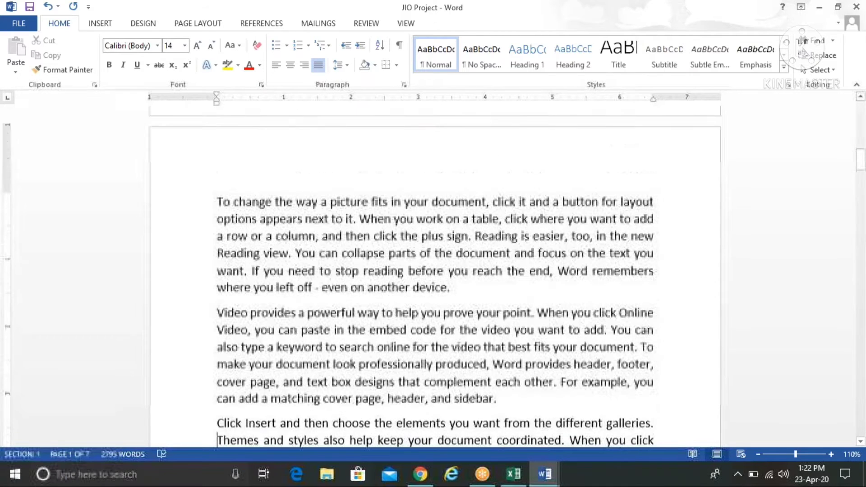
{"action": "key", "text": "Down"}
{"action": "key", "text": "Down"}
{"action": "key", "text": "Down"}
{"action": "key", "text": "Down"}
{"action": "key", "text": "Down"}
{"action": "key", "text": "Down"}
{"action": "key", "text": "Down"}
{"action": "key", "text": "Down"}
{"action": "key", "text": "Down"}
{"action": "key", "text": "Down"}
{"action": "key", "text": "Down"}
{"action": "key", "text": "Down"}
{"action": "key", "text": "Down"}
{"action": "key", "text": "Down"}
{"action": "key", "text": "Down"}
{"action": "key", "text": "Down"}
{"action": "key", "text": "Down"}
{"action": "key", "text": "Down"}
{"action": "key", "text": "Down"}
{"action": "key", "text": "Down"}
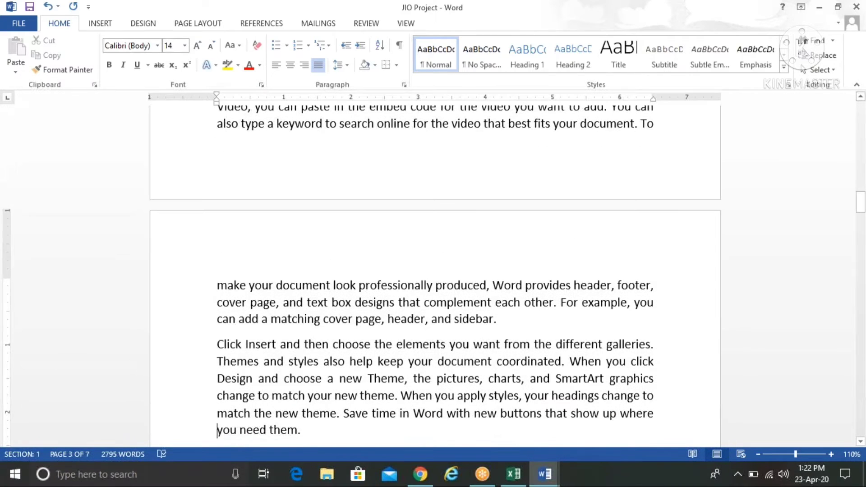
Go back up through the text to the date and time line at the start of page 1.
{"action": "key", "text": "Up"}
{"action": "key", "text": "Up"}
{"action": "key", "text": "Up"}
{"action": "key", "text": "Up"}
{"action": "key", "text": "Up"}
{"action": "key", "text": "Up"}
{"action": "key", "text": "Up"}
{"action": "key", "text": "Up"}
{"action": "key", "text": "Up"}
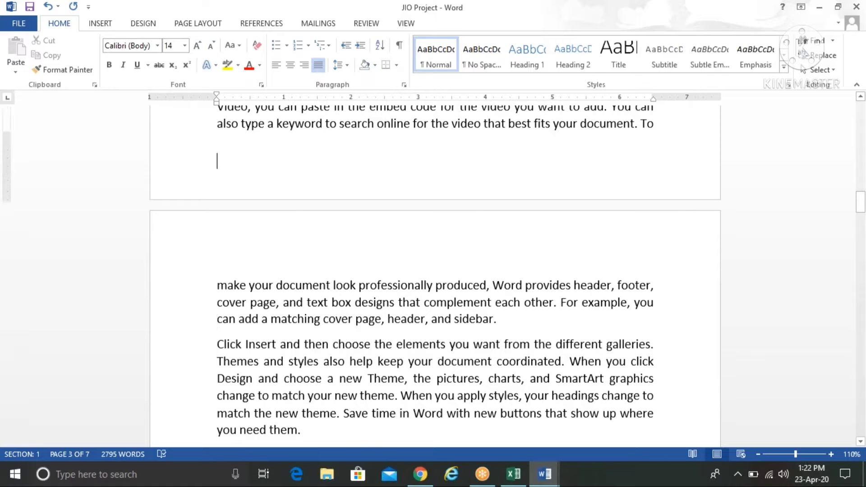
{"action": "key", "text": "Up"}
{"action": "key", "text": "Up"}
{"action": "key", "text": "Up"}
{"action": "key", "text": "Up"}
{"action": "key", "text": "Up"}
{"action": "key", "text": "Up"}
{"action": "key", "text": "Up"}
{"action": "key", "text": "Up"}
{"action": "key", "text": "Up"}
{"action": "key", "text": "Up"}
{"action": "key", "text": "Up"}
{"action": "key", "text": "Up"}
{"action": "key", "text": "Up"}
{"action": "key", "text": "Up"}
{"action": "key", "text": "Up"}
{"action": "key", "text": "Up"}
{"action": "key", "text": "Up"}
{"action": "key", "text": "Up"}
{"action": "key", "text": "Up"}
{"action": "key", "text": "Up"}
{"action": "key", "text": "Up"}
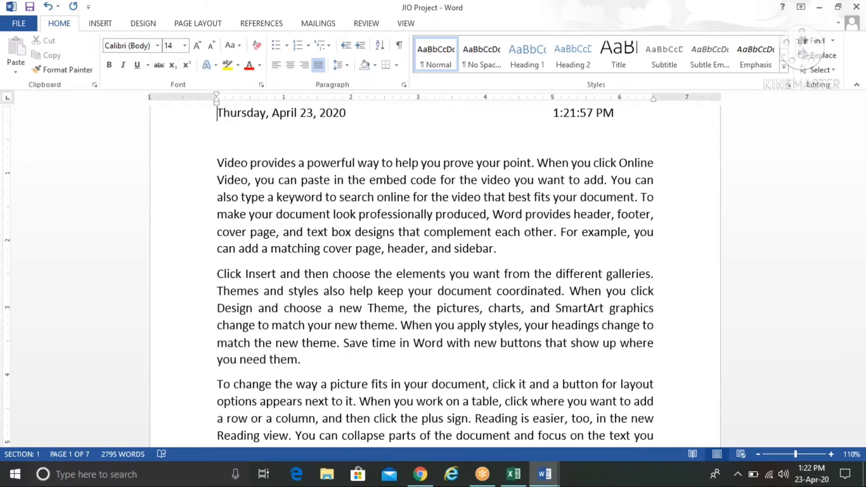
Look through the paragraphs again from page 1 to the third paragraph on page 3.
{"action": "key", "text": "Down"}
{"action": "key", "text": "Down"}
{"action": "key", "text": "Down"}
{"action": "key", "text": "Down"}
{"action": "key", "text": "Down"}
{"action": "key", "text": "Down"}
{"action": "key", "text": "Down"}
{"action": "key", "text": "Down"}
{"action": "key", "text": "Down"}
{"action": "key", "text": "Down"}
{"action": "key", "text": "Down"}
{"action": "key", "text": "Down"}
{"action": "key", "text": "Down"}
{"action": "key", "text": "Down"}
{"action": "key", "text": "Down"}
{"action": "key", "text": "Down"}
{"action": "key", "text": "Down"}
{"action": "key", "text": "Down"}
{"action": "key", "text": "Down"}
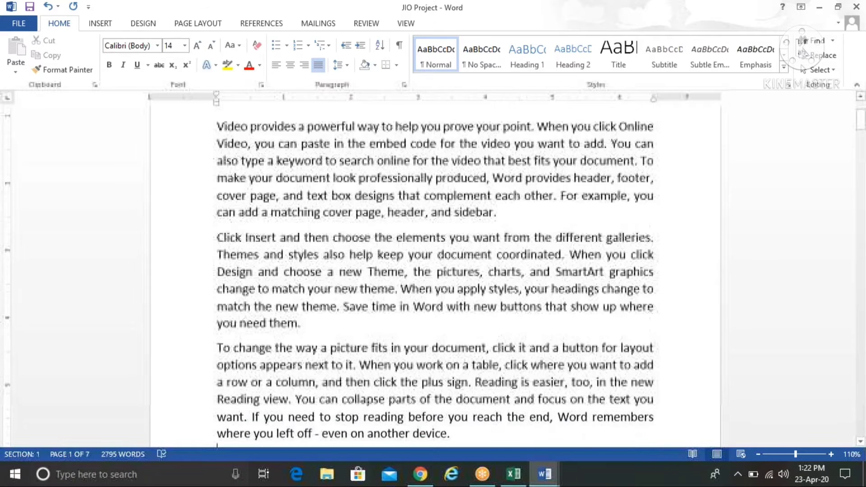
{"action": "scroll", "coordinate": [436, 276], "scroll_direction": "down", "scroll_amount": 20}
{"action": "key", "text": "Down"}
{"action": "key", "text": "Down"}
{"action": "key", "text": "Down"}
{"action": "key", "text": "Down"}
{"action": "key", "text": "Down"}
{"action": "key", "text": "Down"}
{"action": "key", "text": "Down"}
{"action": "key", "text": "Down"}
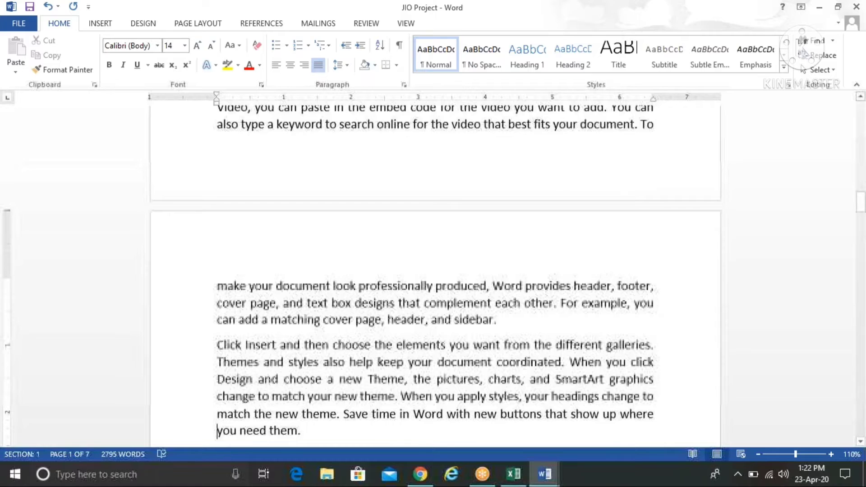
{"action": "key", "text": "Down"}
{"action": "key", "text": "Down"}
{"action": "key", "text": "Down"}
{"action": "key", "text": "Down"}
{"action": "key", "text": "Down"}
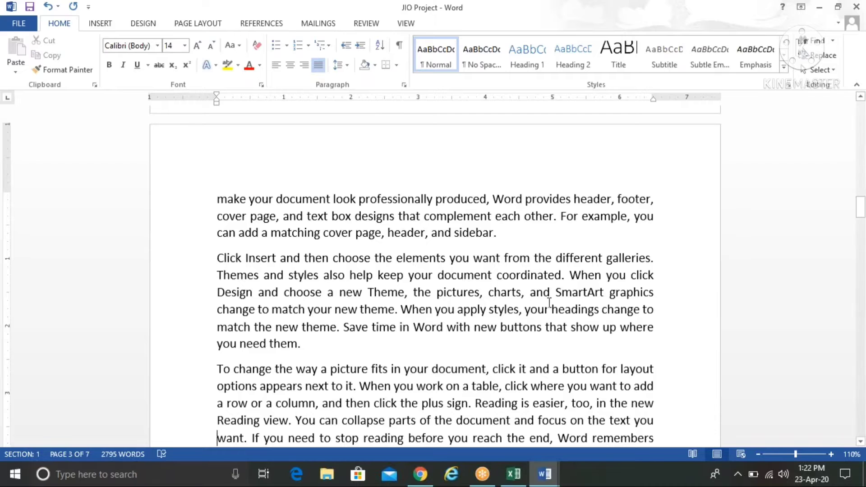
Open the bookmark settings with the insertion point after "header, and sidebar." near the top of page 3.
{"action": "left_click", "coordinate": [517, 232]}
{"action": "left_click", "coordinate": [101, 23]}
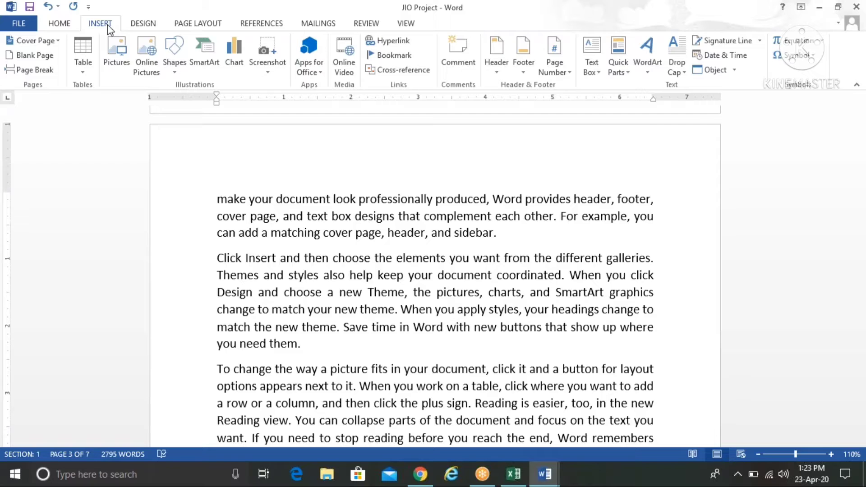
{"action": "left_click", "coordinate": [397, 58]}
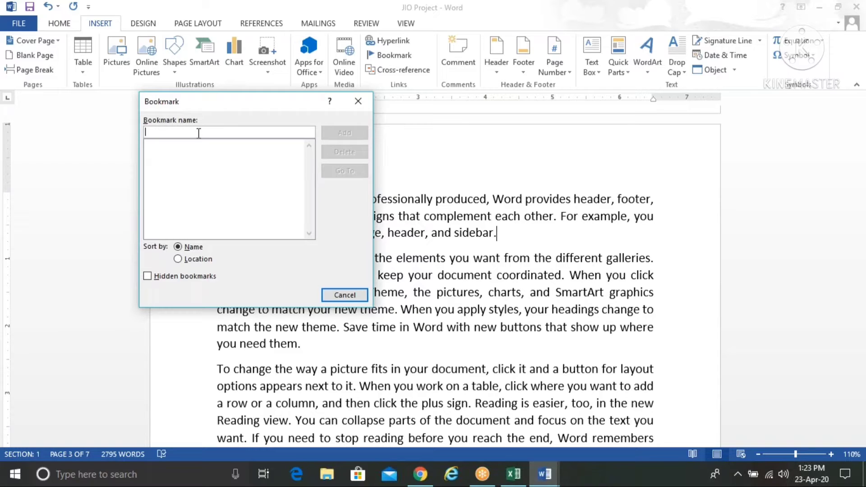
{"action": "type", "text": "ession"}
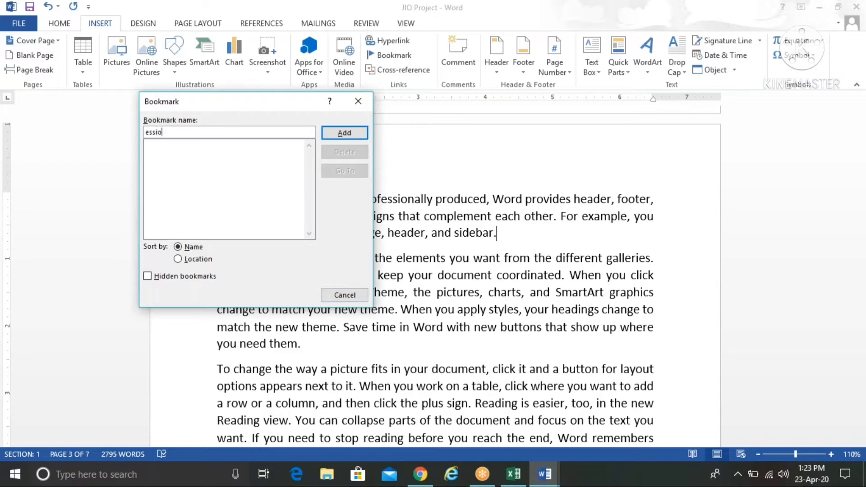
{"action": "key", "text": "BackSpace"}
{"action": "key", "text": "BackSpace"}
{"action": "key", "text": "BackSpace"}
{"action": "key", "text": "BackSpace"}
{"action": "key", "text": "BackSpace"}
{"action": "key", "text": "BackSpace"}
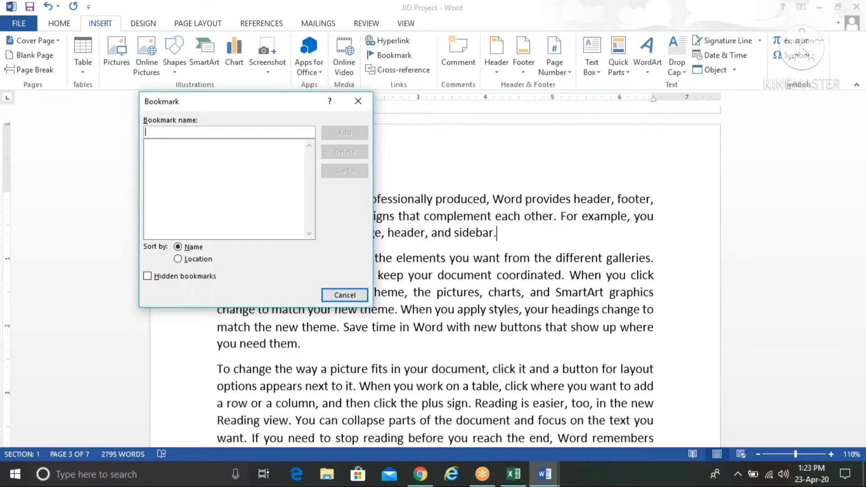
Enter Session as the bookmark name, trying out a space followed by 1 and removing it again.
{"action": "type", "text": "Ses"}
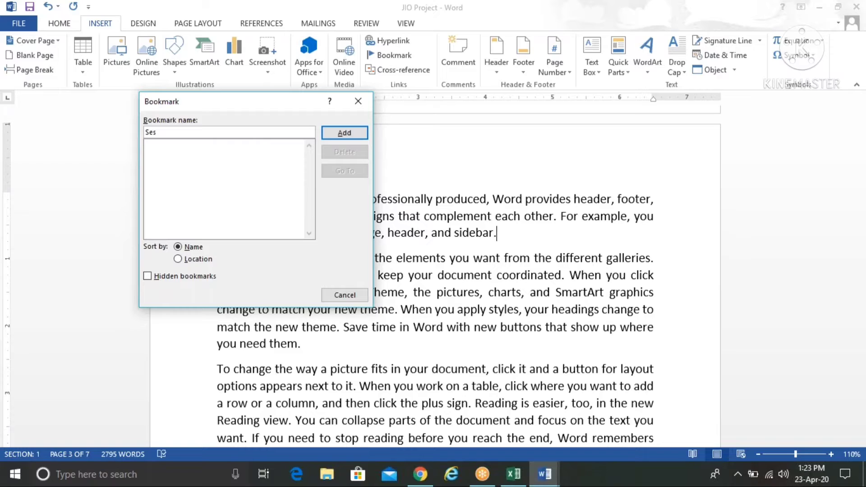
{"action": "type", "text": "sion 1"}
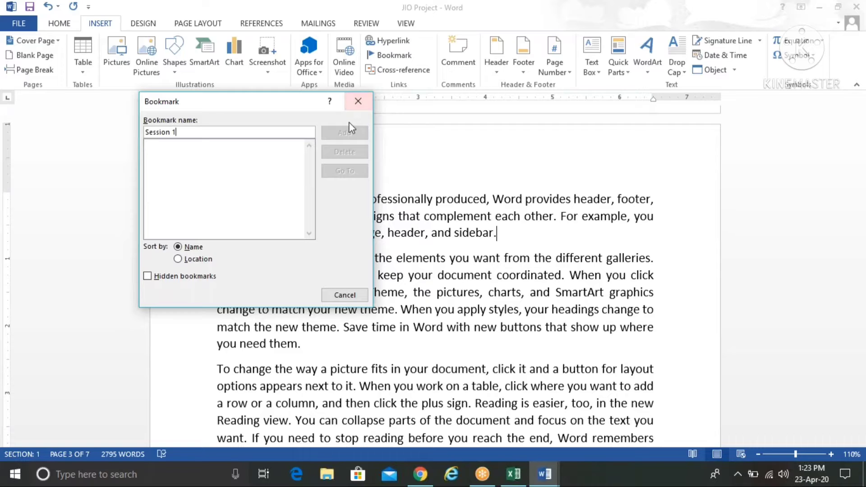
{"action": "key", "text": "BackSpace"}
{"action": "key", "text": "BackSpace"}
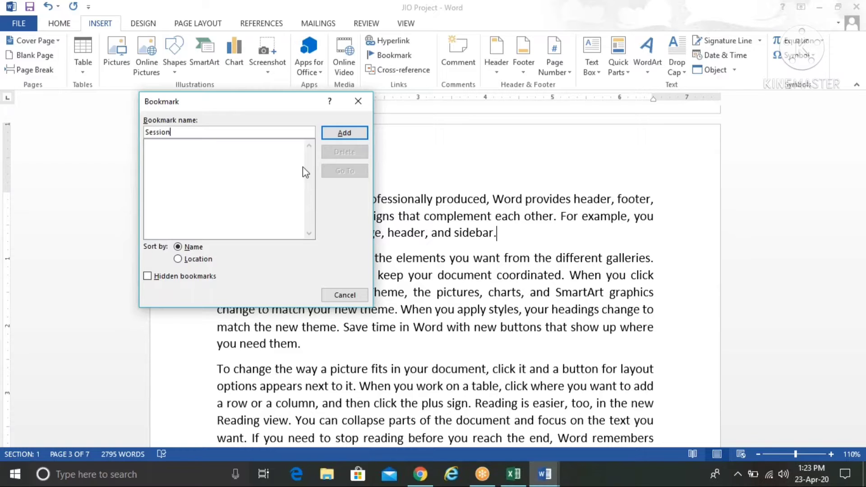
{"action": "type", "text": "1"}
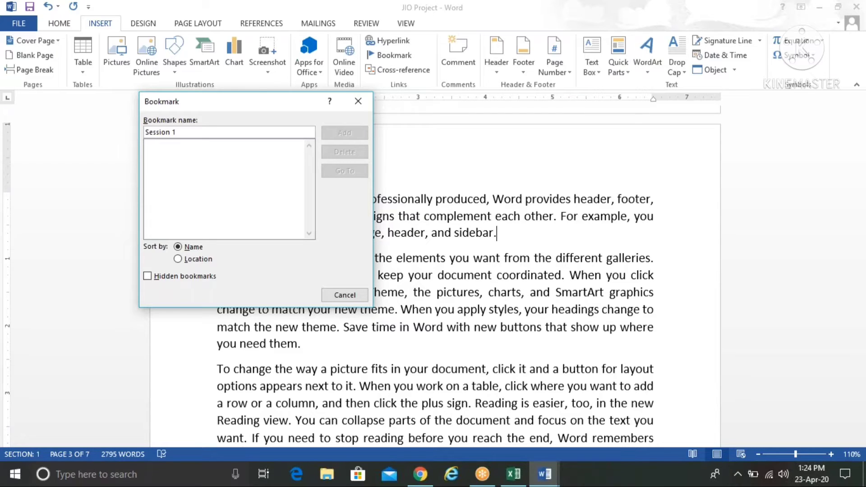
{"action": "key", "text": "BackSpace"}
{"action": "key", "text": "BackSpace"}
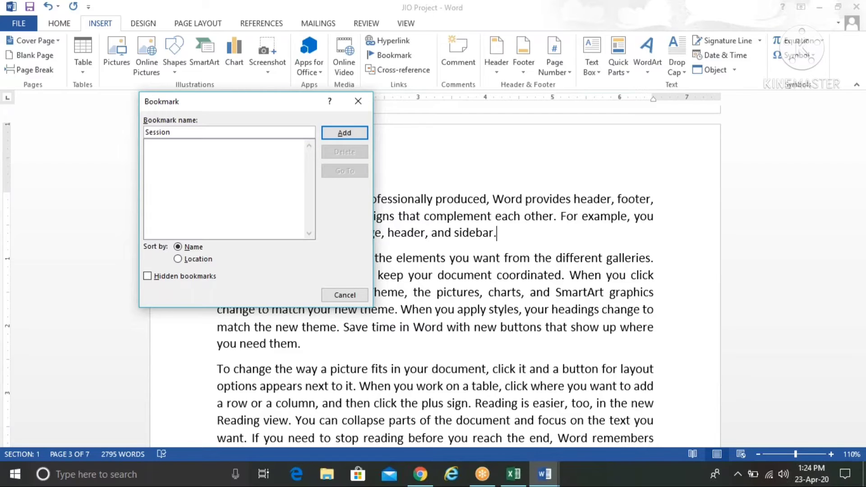
Complete the bookmark name as Session1, without a space, and add the bookmark.
{"action": "type", "text": "1"}
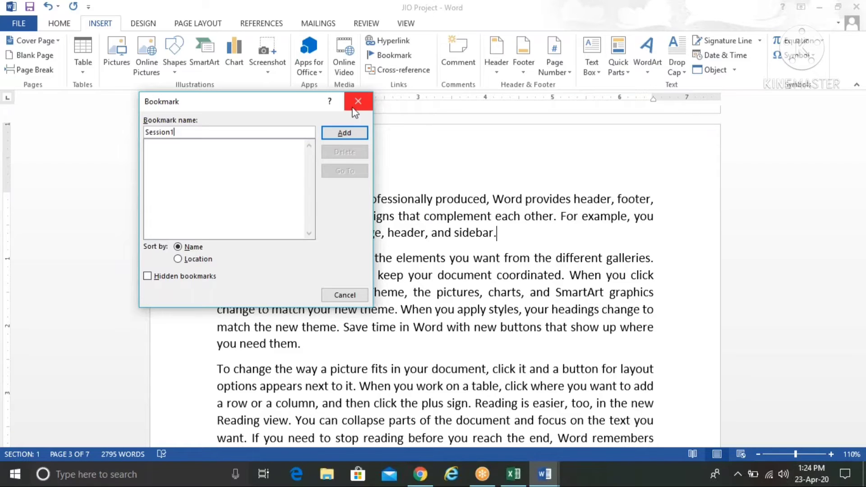
{"action": "left_click", "coordinate": [340, 132]}
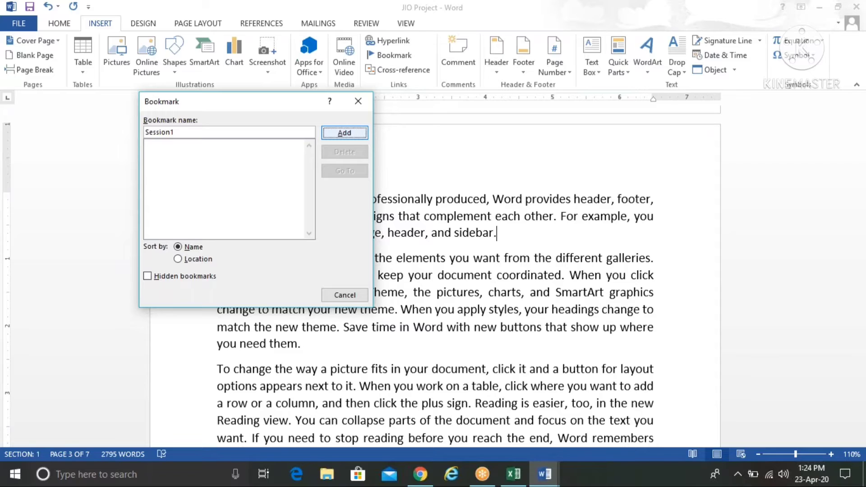
{"action": "key", "text": "Return"}
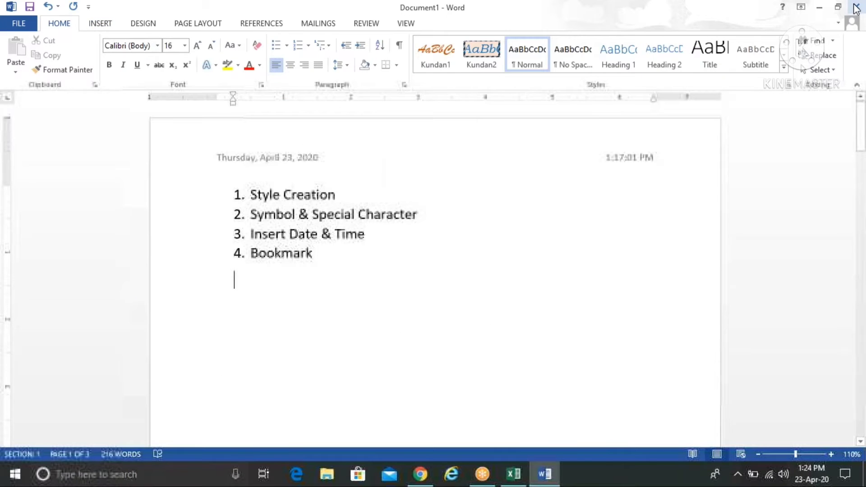
Close and reopen the JIO Project document and go to the Session1 bookmark.
{"action": "left_click", "coordinate": [856, 8]}
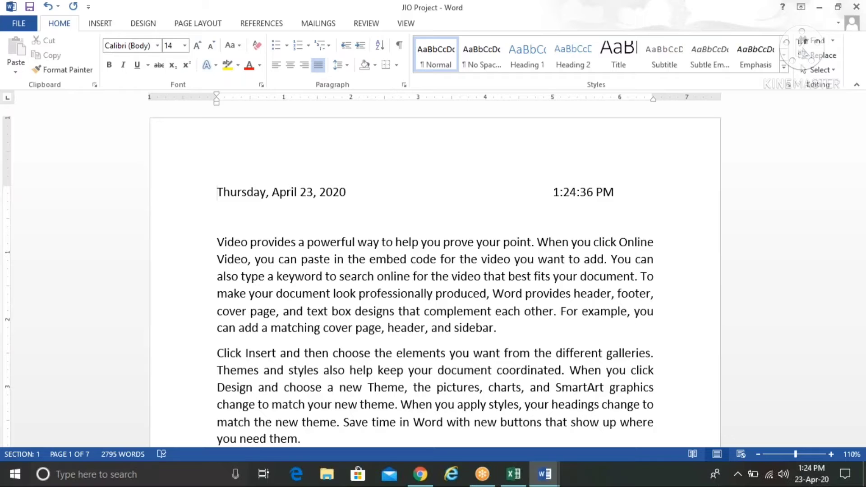
{"action": "left_click", "coordinate": [100, 23]}
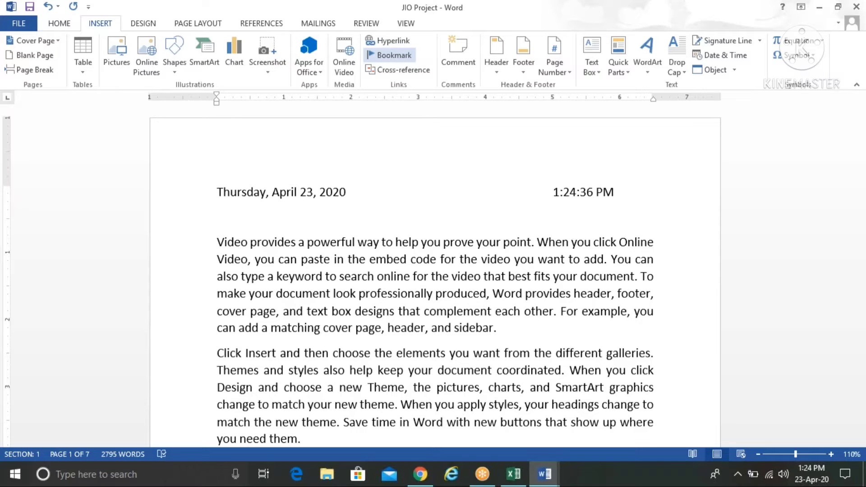
{"action": "left_click", "coordinate": [390, 55]}
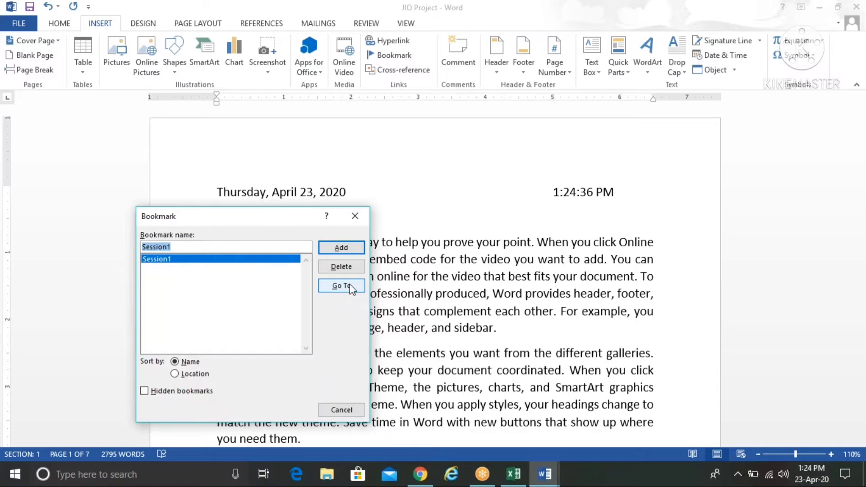
{"action": "left_click", "coordinate": [350, 286]}
{"action": "key", "text": "Escape"}
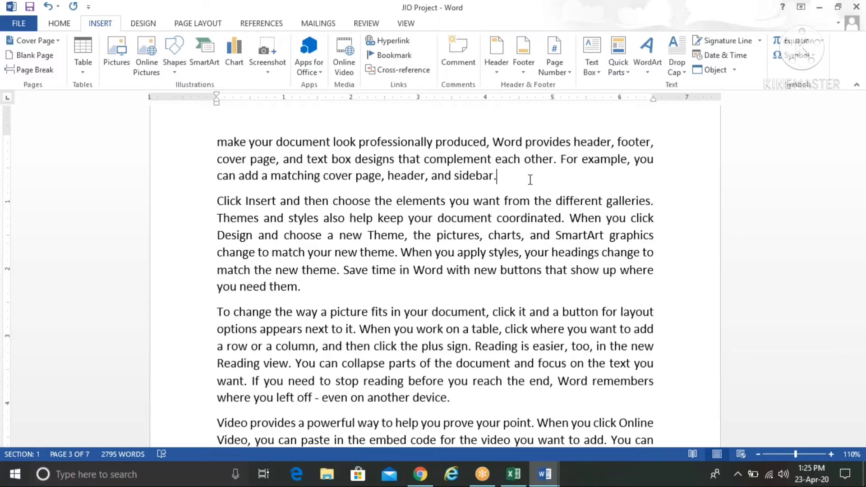
Read on line by line from the Session1 bookmark on page 3 into the paragraphs of page 4.
{"action": "key", "text": "Down"}
{"action": "key", "text": "Down"}
{"action": "key", "text": "Down"}
{"action": "key", "text": "Down"}
{"action": "key", "text": "Down"}
{"action": "key", "text": "Down"}
{"action": "key", "text": "Down"}
{"action": "key", "text": "Down"}
{"action": "key", "text": "Down"}
{"action": "key", "text": "Down"}
{"action": "key", "text": "Down"}
{"action": "key", "text": "Down"}
{"action": "key", "text": "Down"}
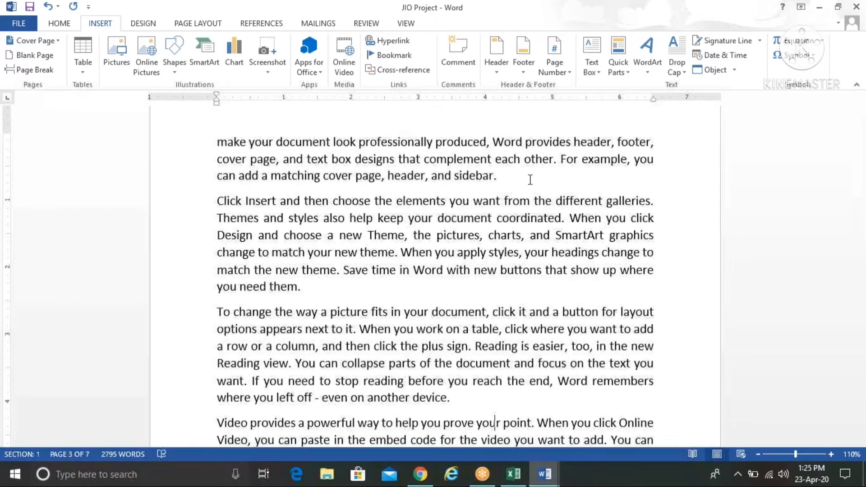
{"action": "key", "text": "Down"}
{"action": "key", "text": "Down"}
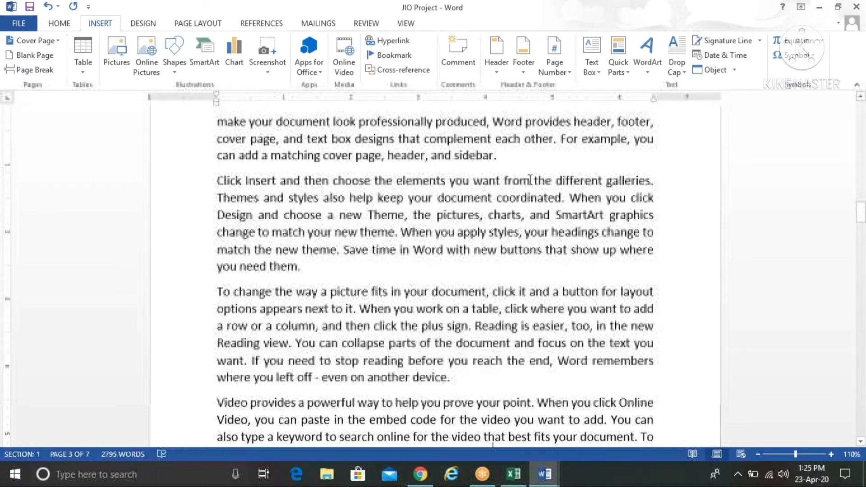
{"action": "key", "text": "ctrl+Return"}
{"action": "key", "text": "Down"}
{"action": "key", "text": "Down"}
{"action": "key", "text": "Down"}
{"action": "key", "text": "Down"}
{"action": "key", "text": "Down"}
{"action": "key", "text": "Down"}
{"action": "key", "text": "Down"}
{"action": "key", "text": "Down"}
{"action": "key", "text": "Down"}
{"action": "key", "text": "Down"}
{"action": "key", "text": "Down"}
{"action": "key", "text": "Down"}
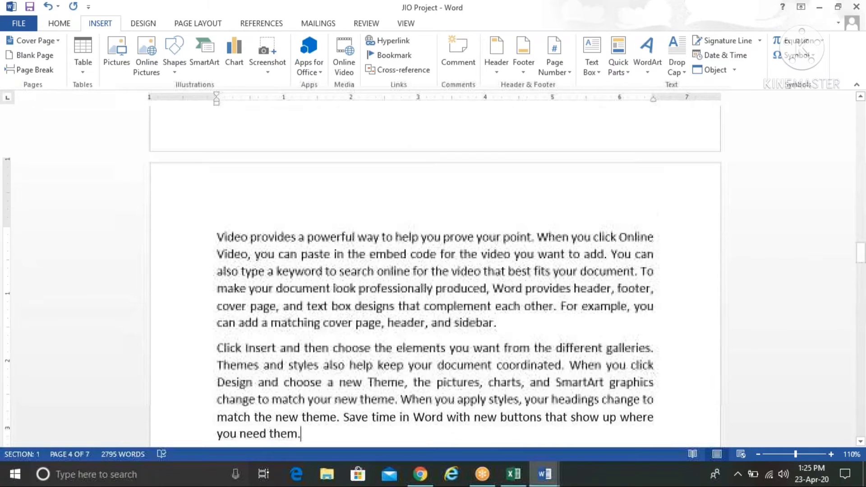
{"action": "key", "text": "Down"}
{"action": "key", "text": "Down"}
{"action": "key", "text": "Down"}
{"action": "key", "text": "Down"}
{"action": "key", "text": "Down"}
{"action": "key", "text": "Down"}
{"action": "key", "text": "Down"}
{"action": "key", "text": "Down"}
{"action": "key", "text": "Down"}
{"action": "key", "text": "Down"}
{"action": "key", "text": "Down"}
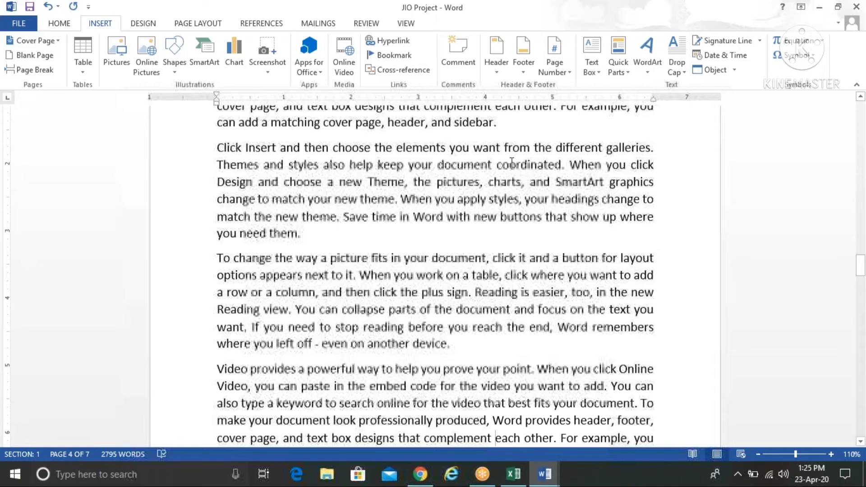
Add a bookmark named Session2 on page 4 at the end of the paragraph finishing "even on another device.".
{"action": "left_click", "coordinate": [478, 350]}
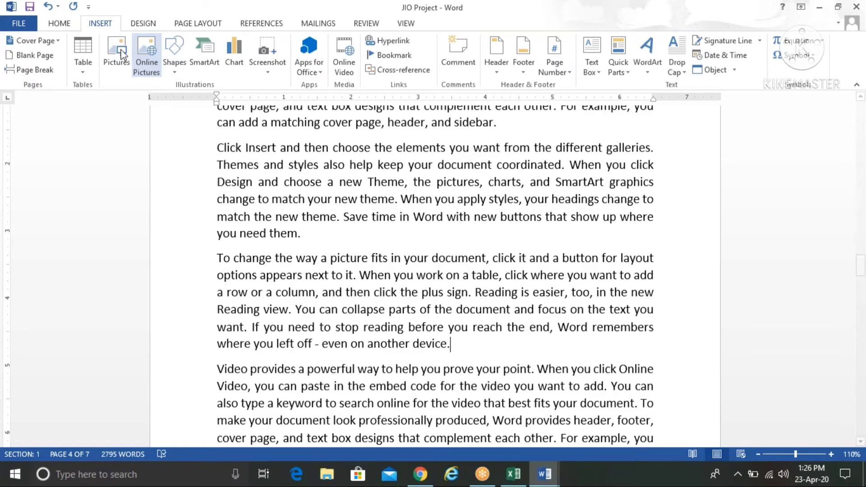
{"action": "left_click", "coordinate": [55, 27]}
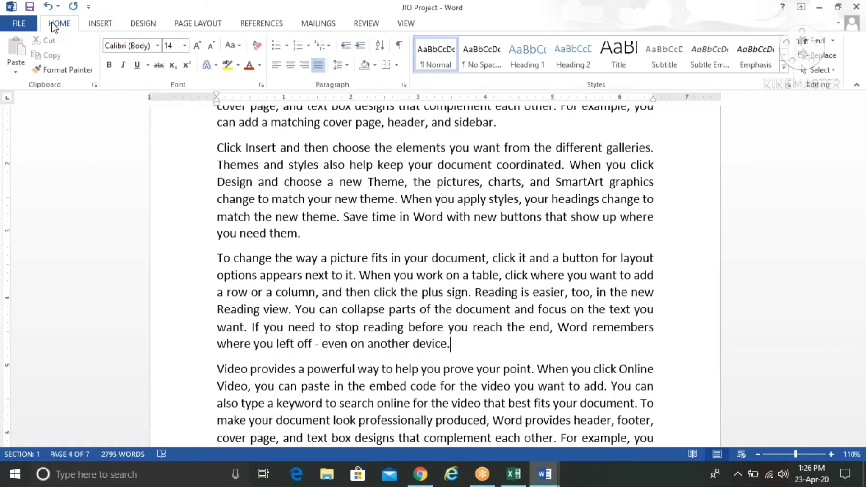
{"action": "left_click", "coordinate": [94, 27]}
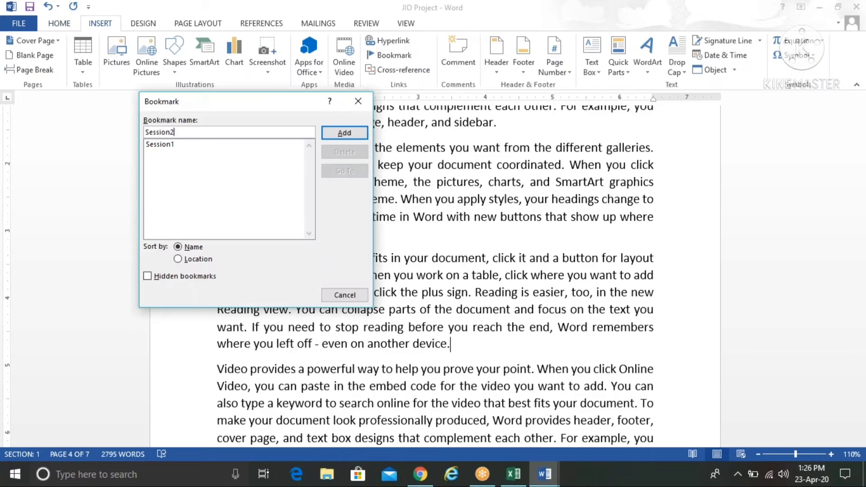
{"action": "left_click", "coordinate": [344, 133]}
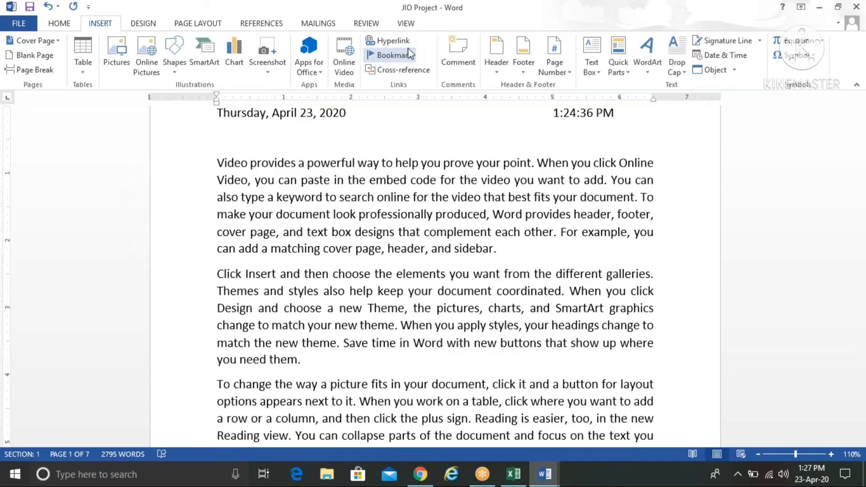
Go from page 1 to the Session1 bookmark, and from there to the Session2 bookmark.
{"action": "left_click", "coordinate": [409, 55]}
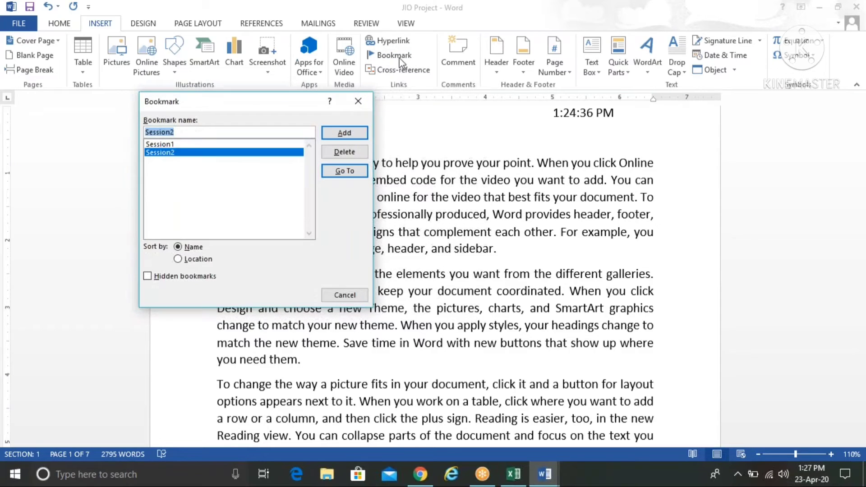
{"action": "left_click", "coordinate": [162, 144]}
{"action": "left_click", "coordinate": [331, 173]}
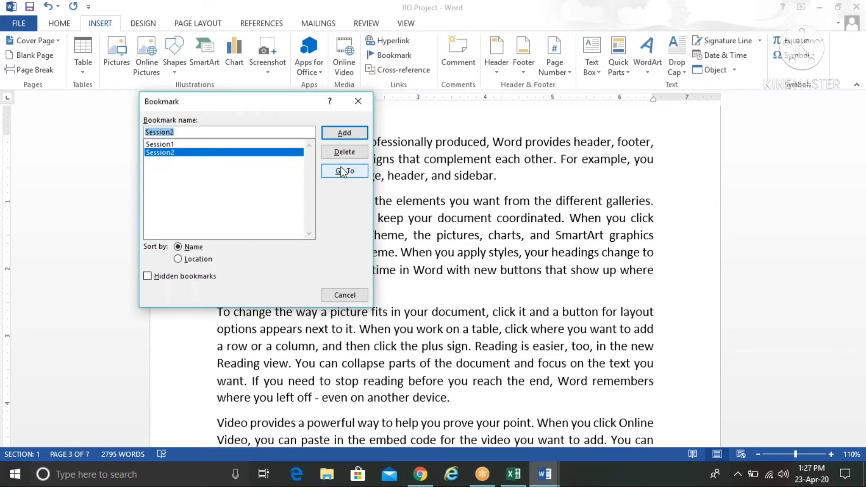
{"action": "left_click", "coordinate": [343, 171]}
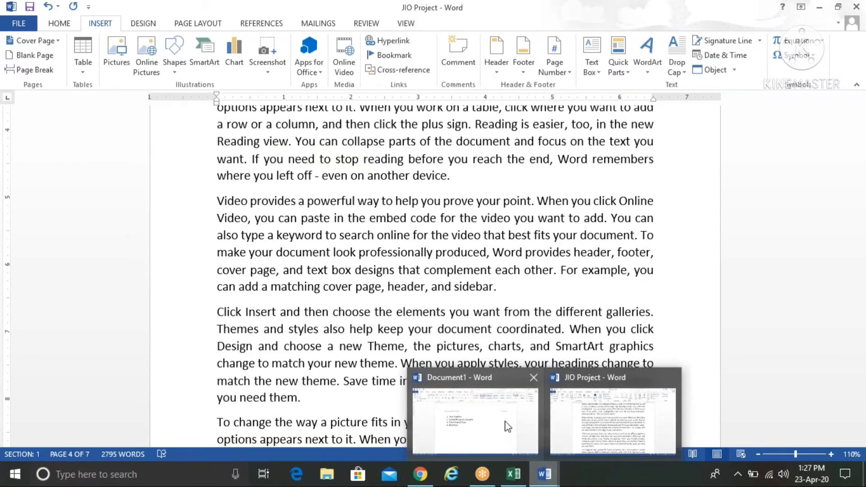
Switch to Document1, add Hyperlink as item 5 of its topic list and close the document without saving.
{"action": "left_click", "coordinate": [507, 426]}
{"action": "key", "text": "BackSpace"}
{"action": "key", "text": "BackSpace"}
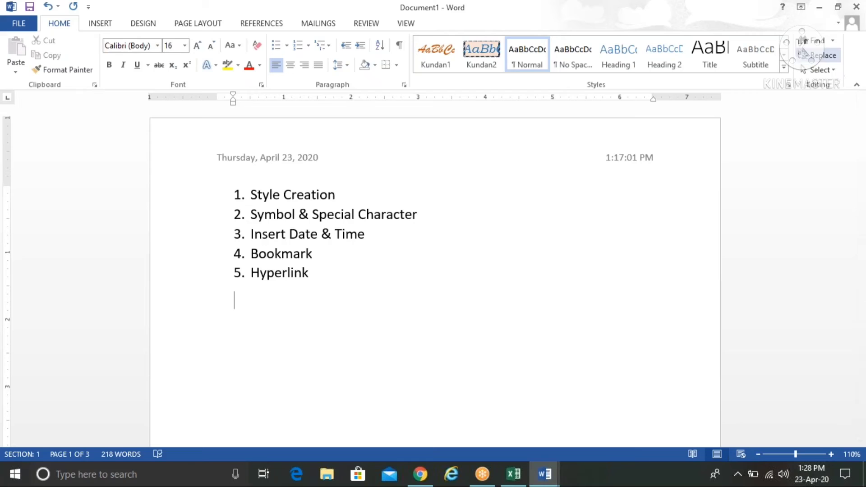
{"action": "left_click", "coordinate": [857, 10]}
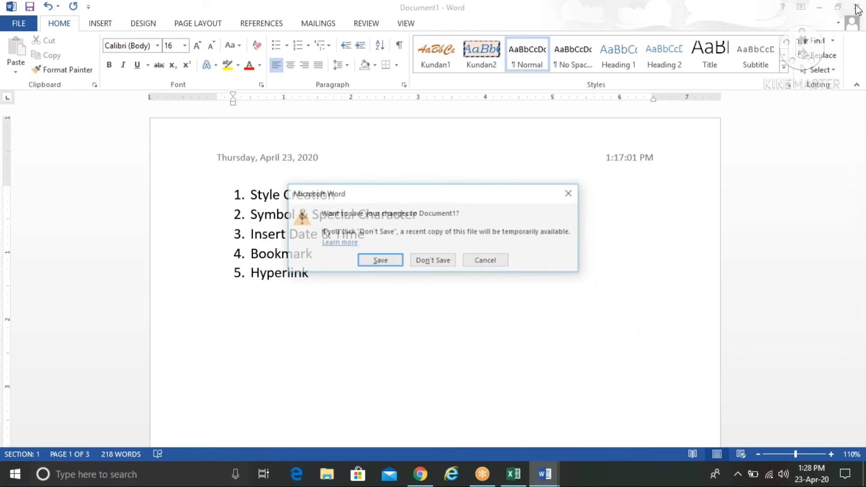
{"action": "key", "text": "n"}
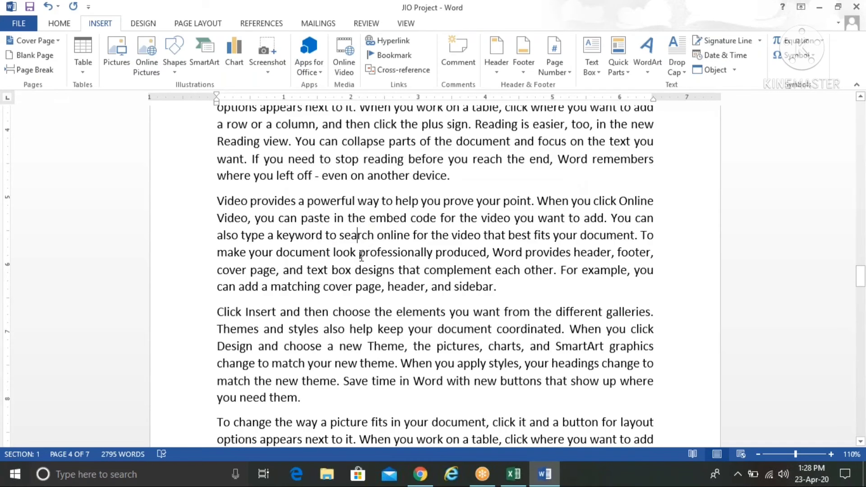
Return through the JIO Project text to the date and time line at the start of page 1.
{"action": "scroll", "coordinate": [362, 257], "scroll_direction": "down", "scroll_amount": 3}
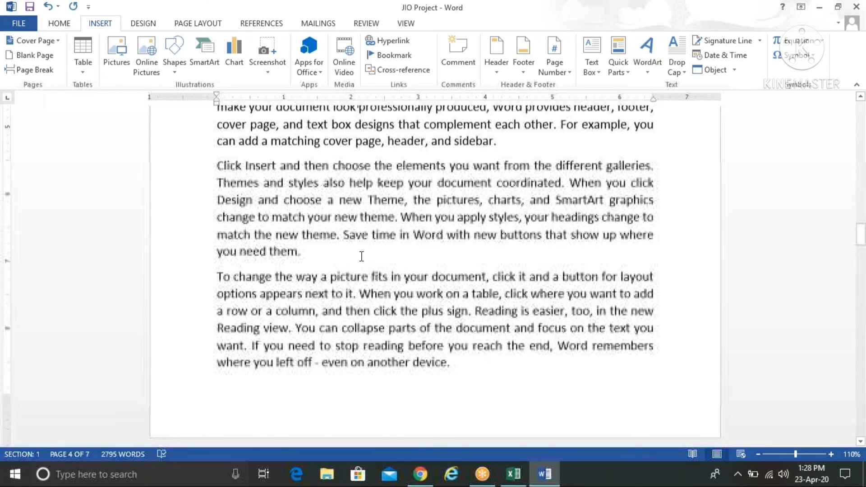
{"action": "scroll", "coordinate": [361, 256], "scroll_direction": "up", "scroll_amount": 2}
{"action": "scroll", "coordinate": [361, 257], "scroll_direction": "up", "scroll_amount": 2}
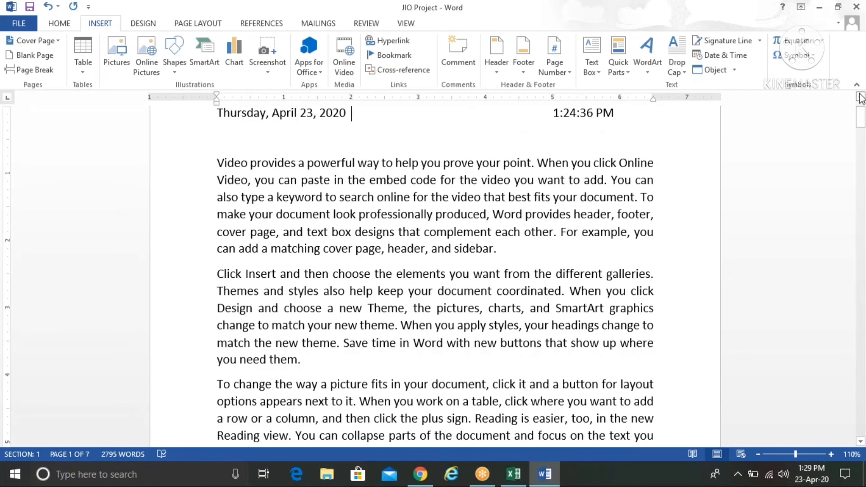
{"action": "left_click", "coordinate": [860, 94]}
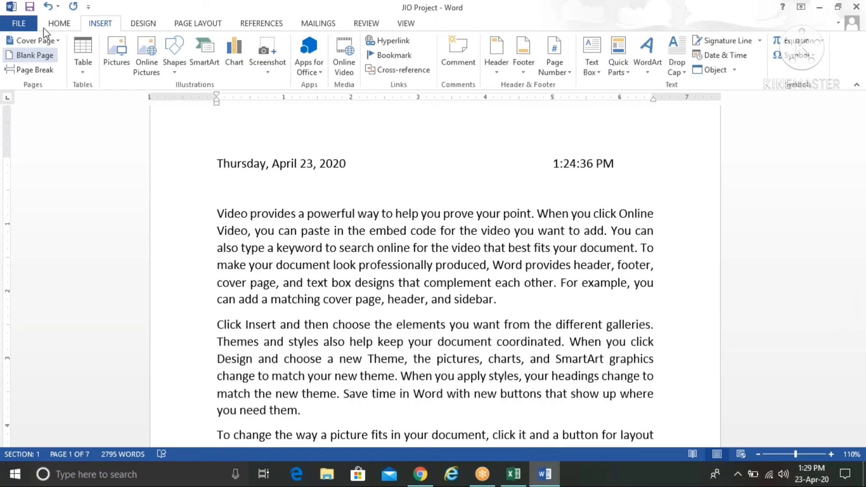
{"action": "left_click", "coordinate": [59, 23]}
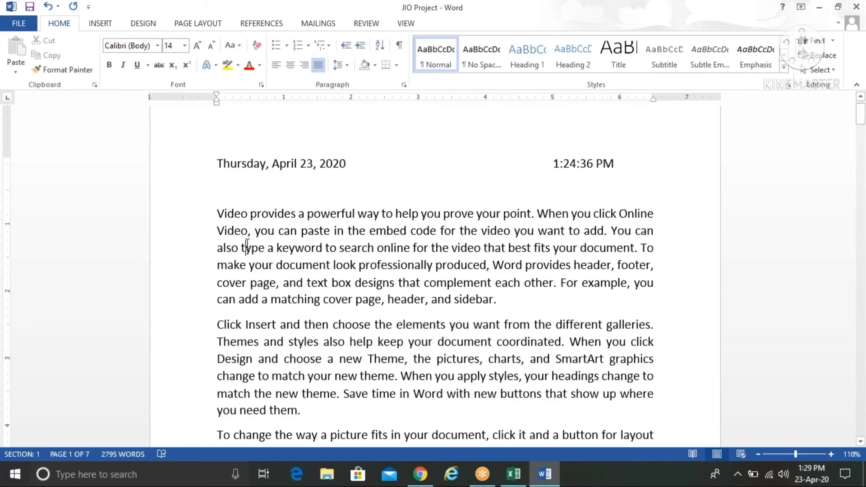